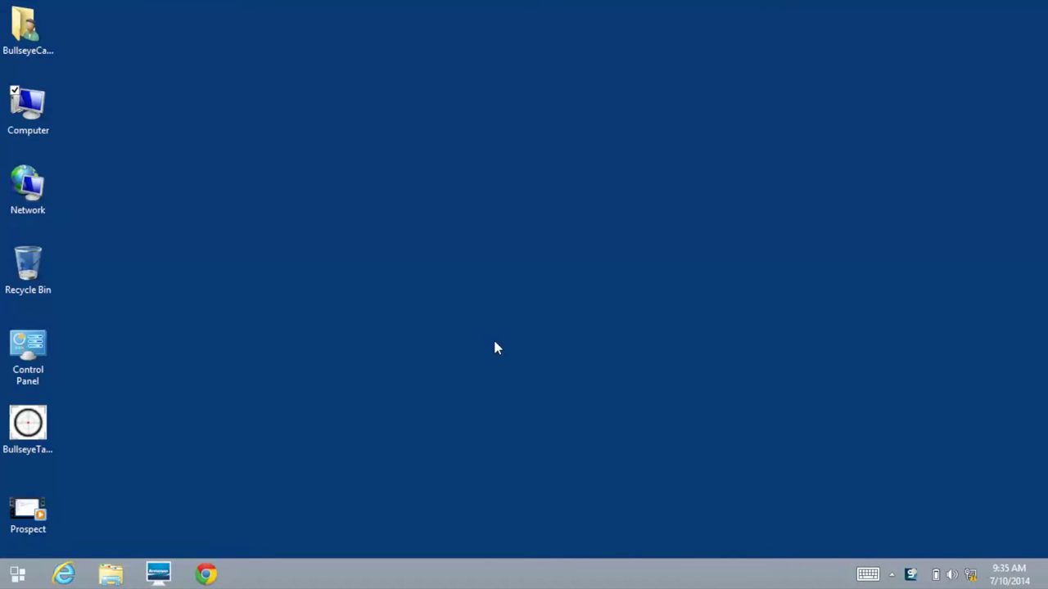
Step: Launch BullseyeTargetManager from the BullsEyeCam (E:) drive in Live Target Mode and maximize its window
double_click(36, 111)
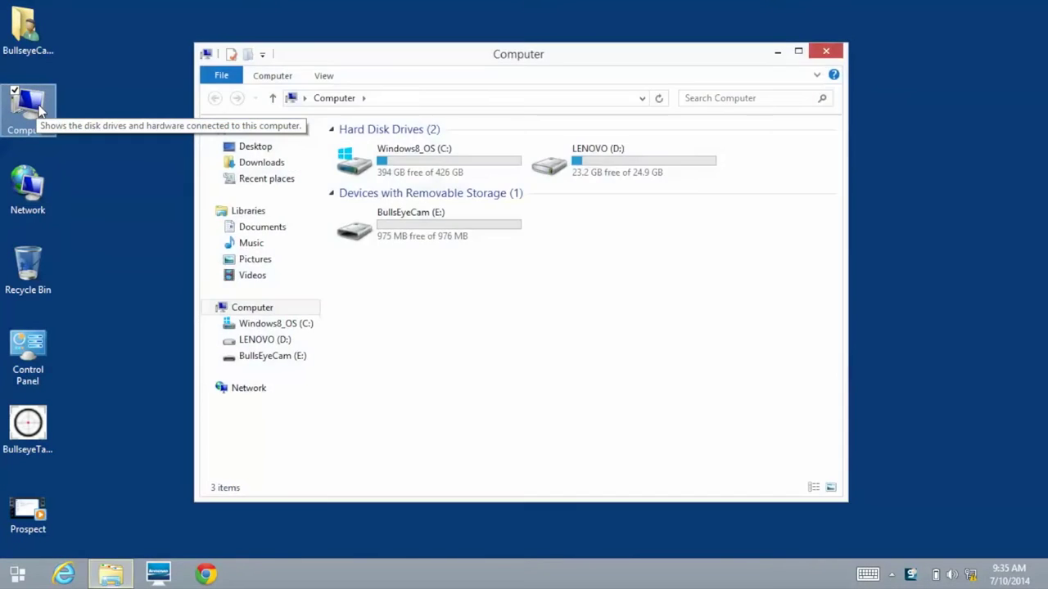
double_click(391, 246)
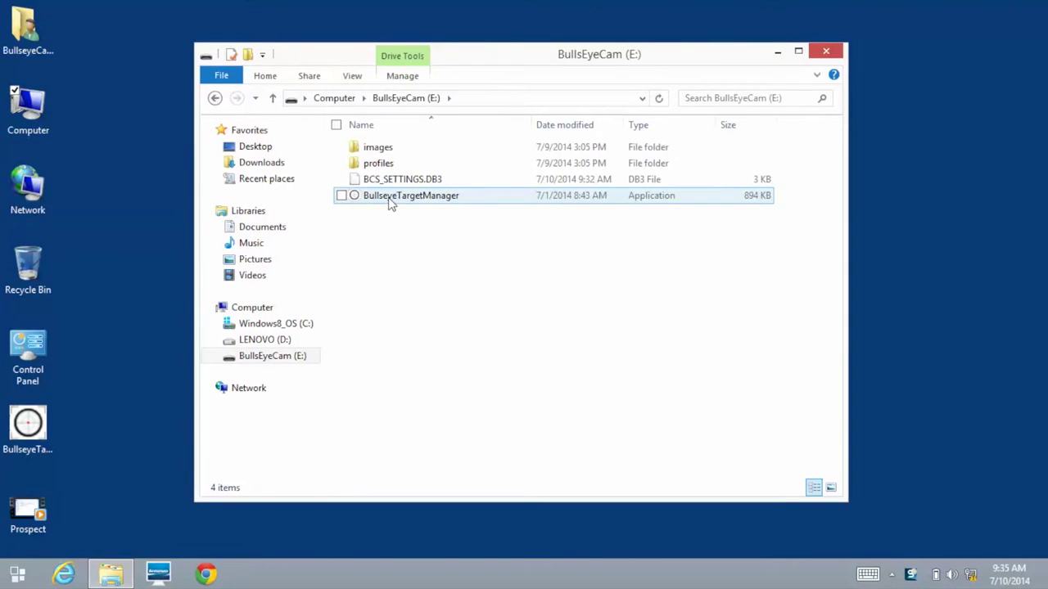
double_click(389, 201)
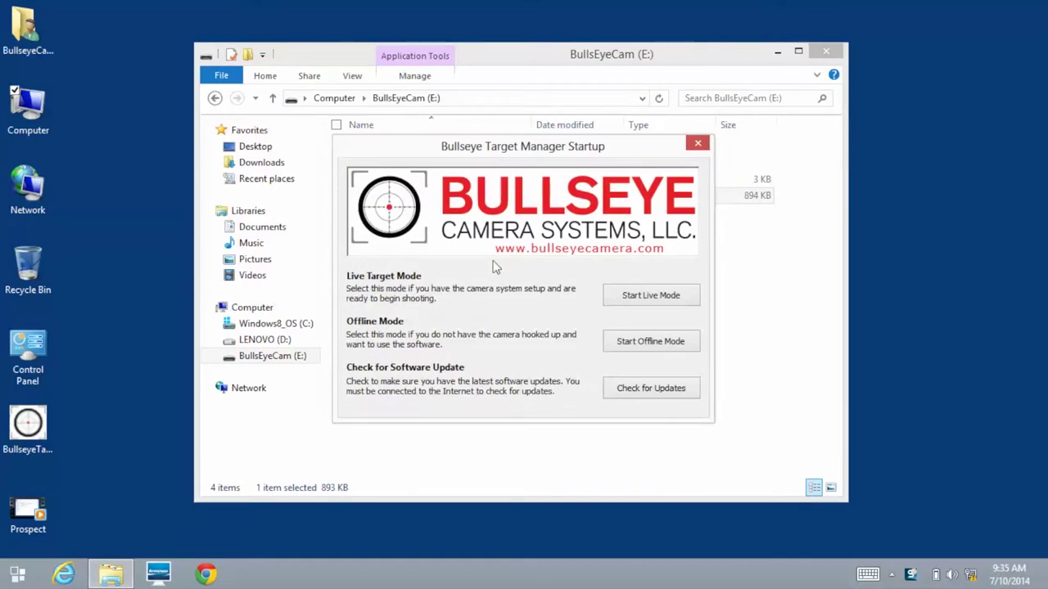
click(631, 297)
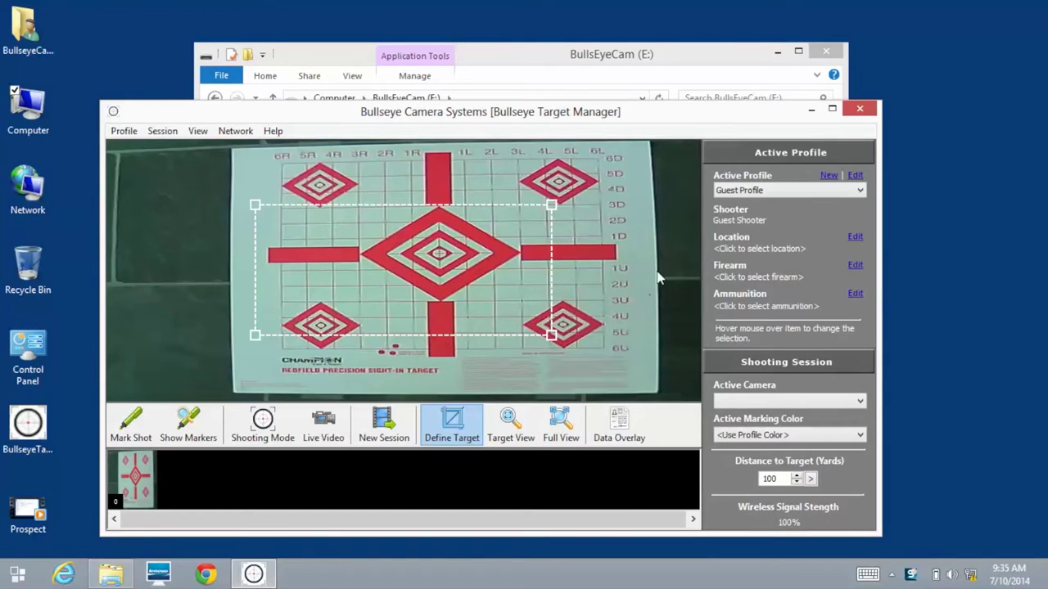
click(831, 110)
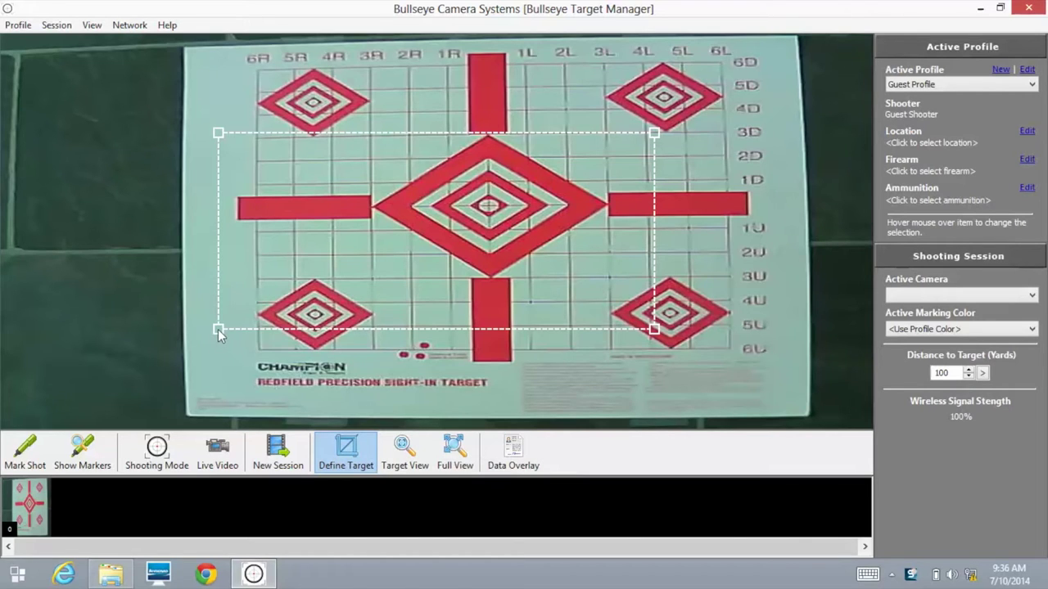
Step: Define the target area around the entire paper target, check it in Target View, and return to Full View
drag(219, 331, 183, 419)
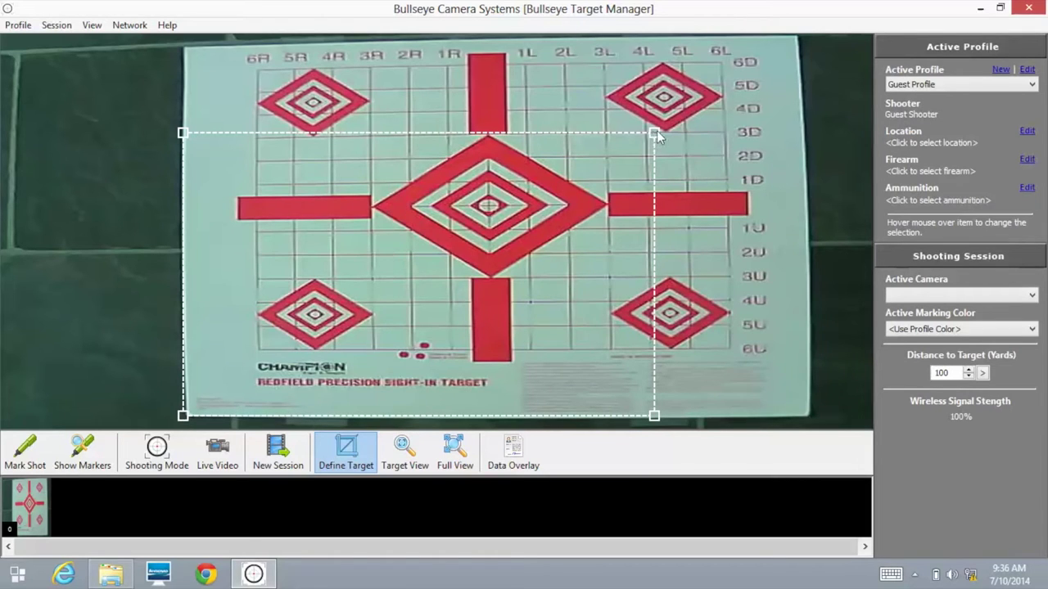
drag(654, 132, 804, 43)
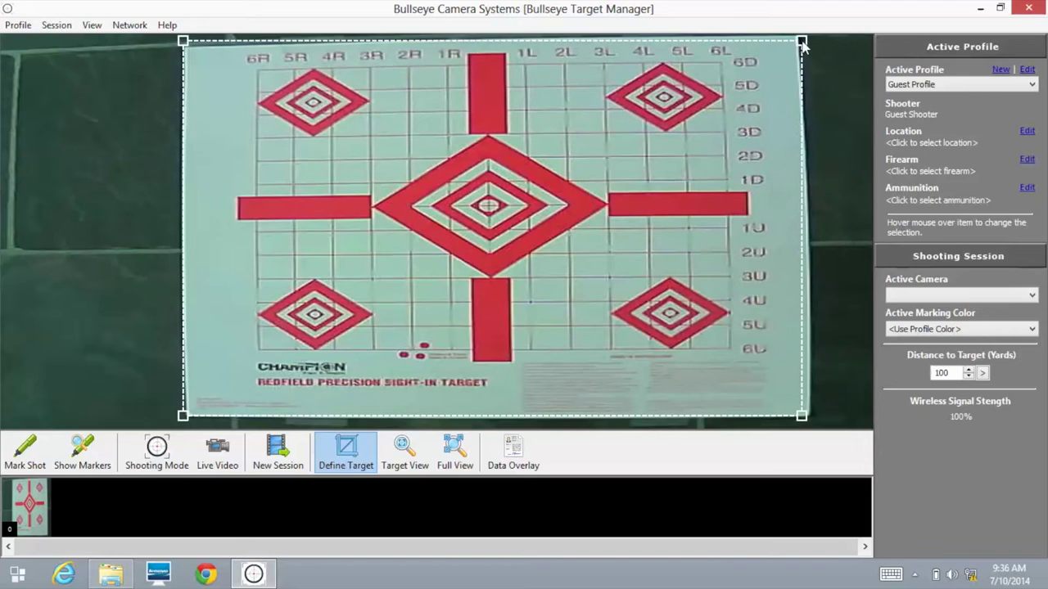
click(403, 452)
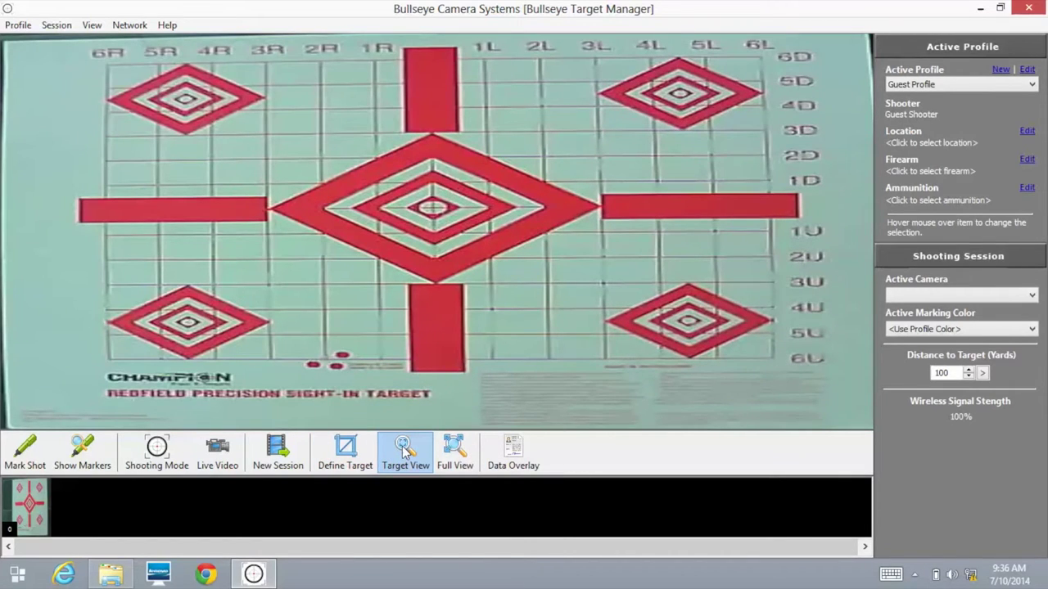
click(452, 460)
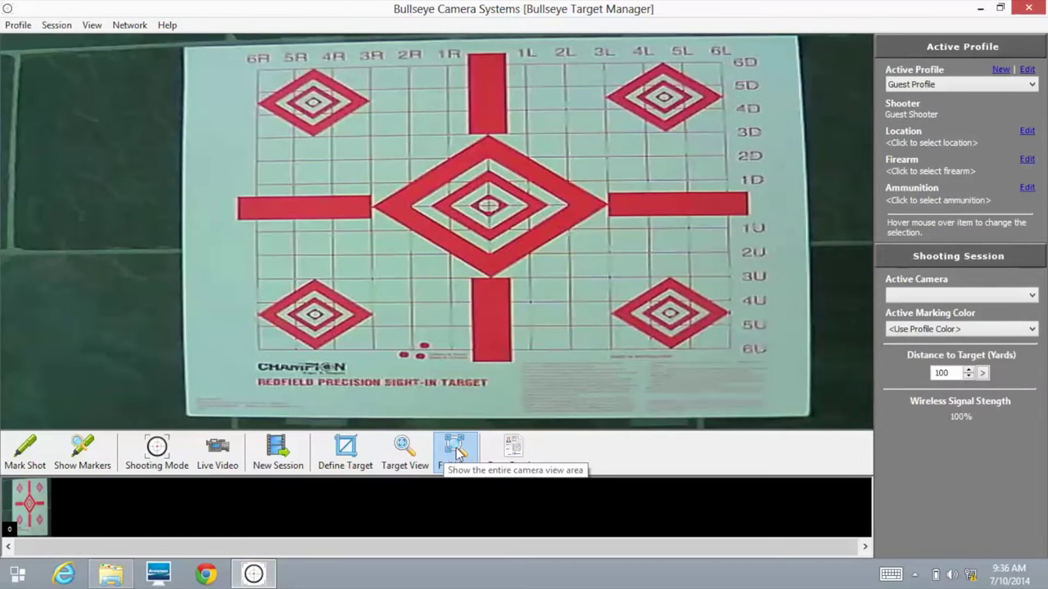
Step: Activate Shooting Mode and capture four target images, one after each round of shooting
click(158, 450)
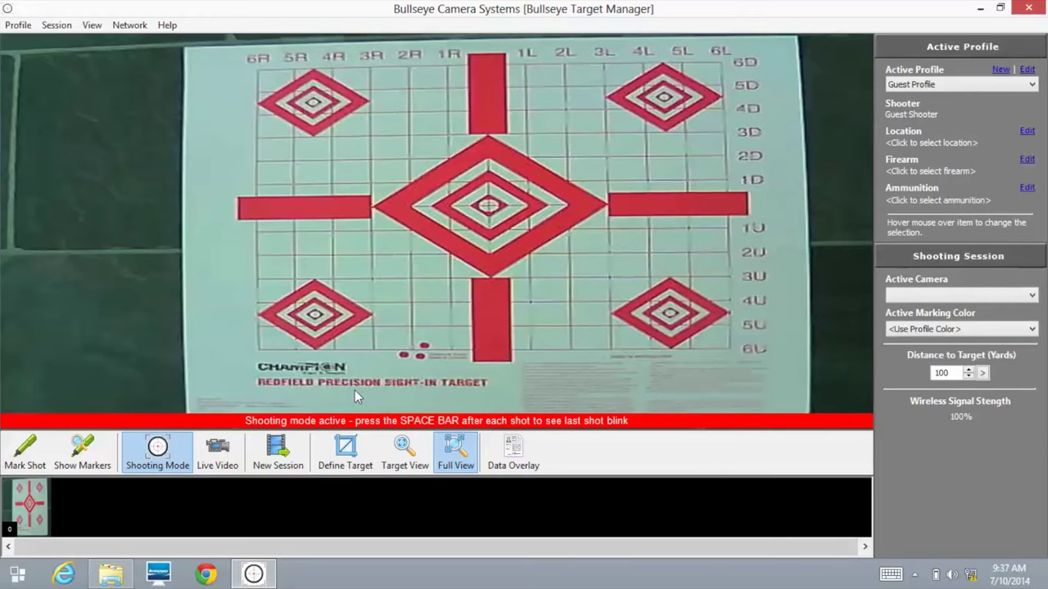
key(space)
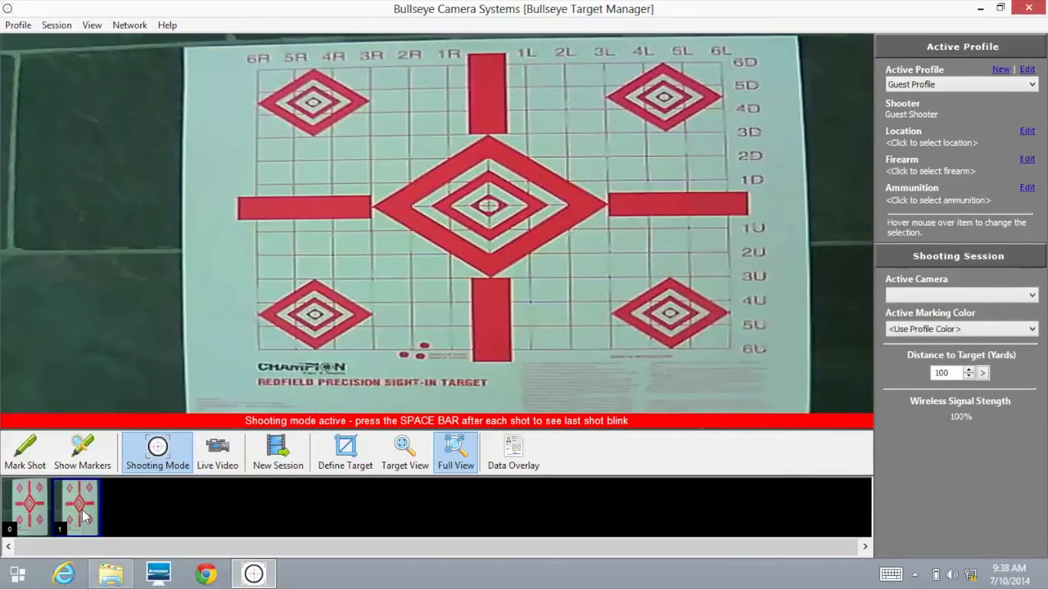
key(space)
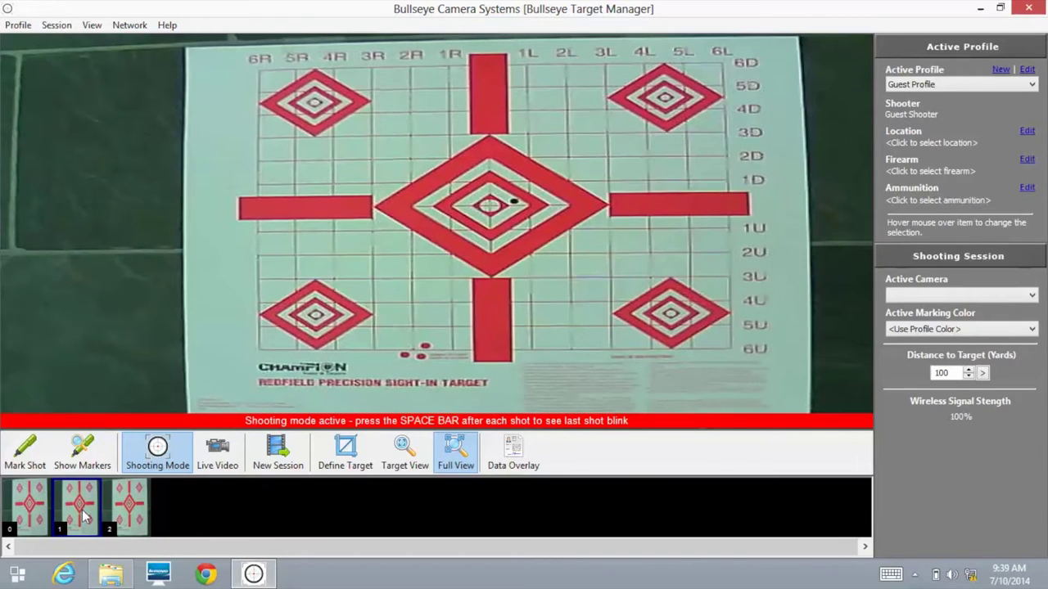
key(space)
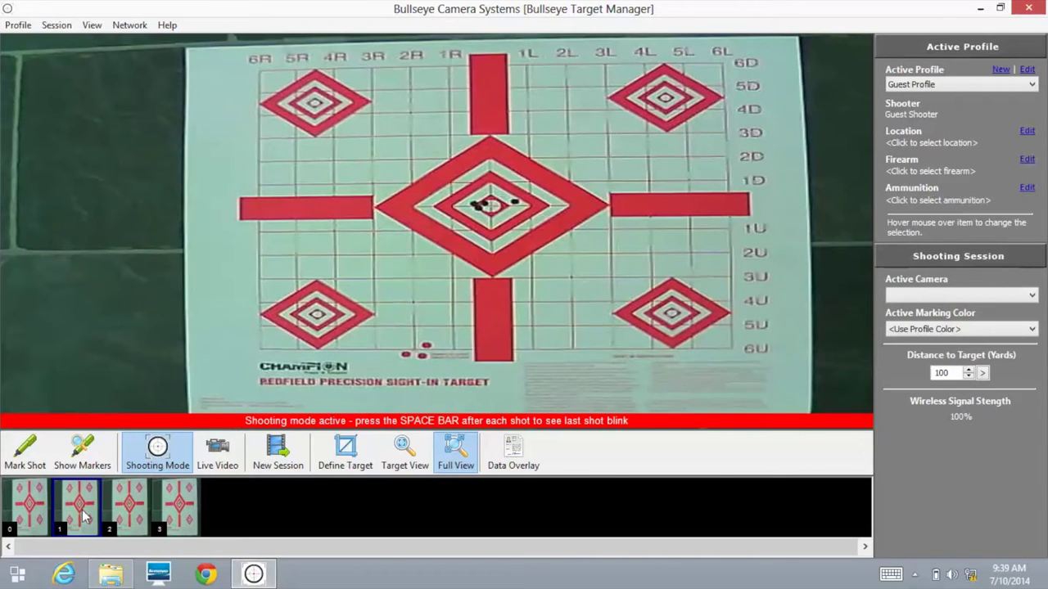
key(space)
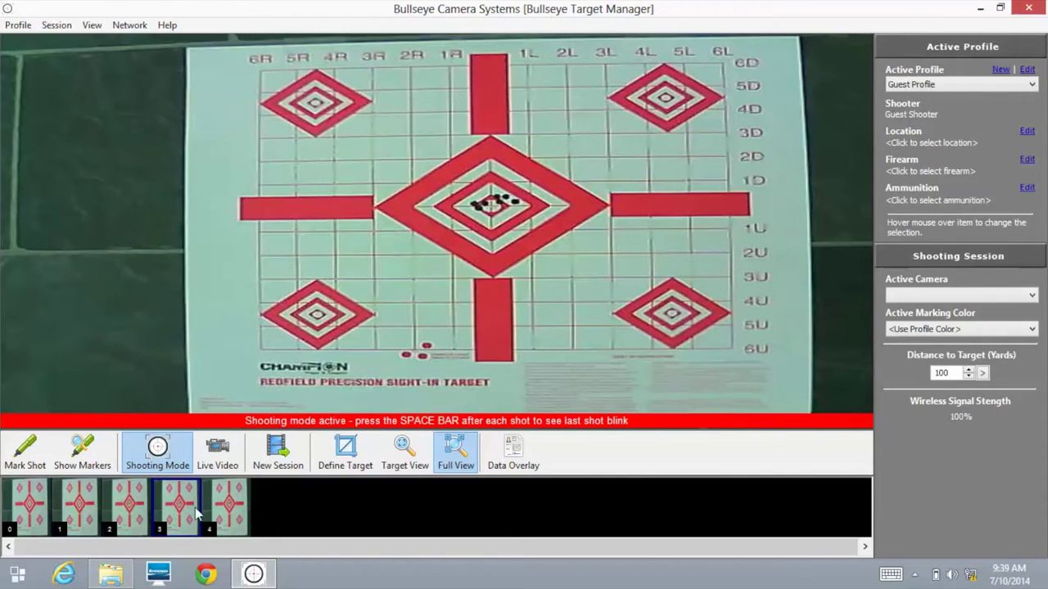
Step: Switch to Target View and mark the bullet hole farthest right of the bullseye in the profile color
click(402, 456)
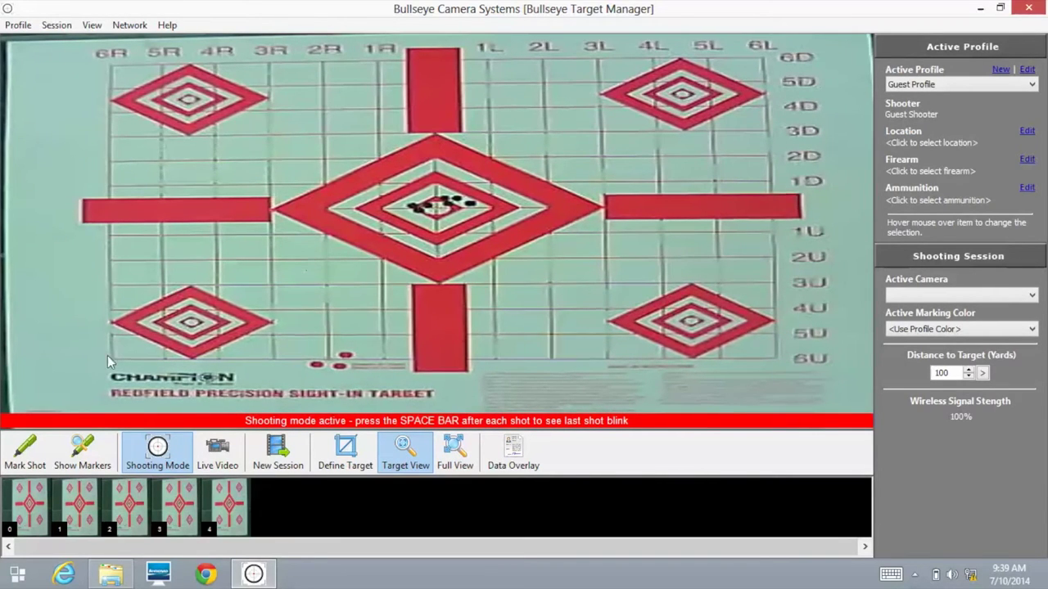
click(31, 448)
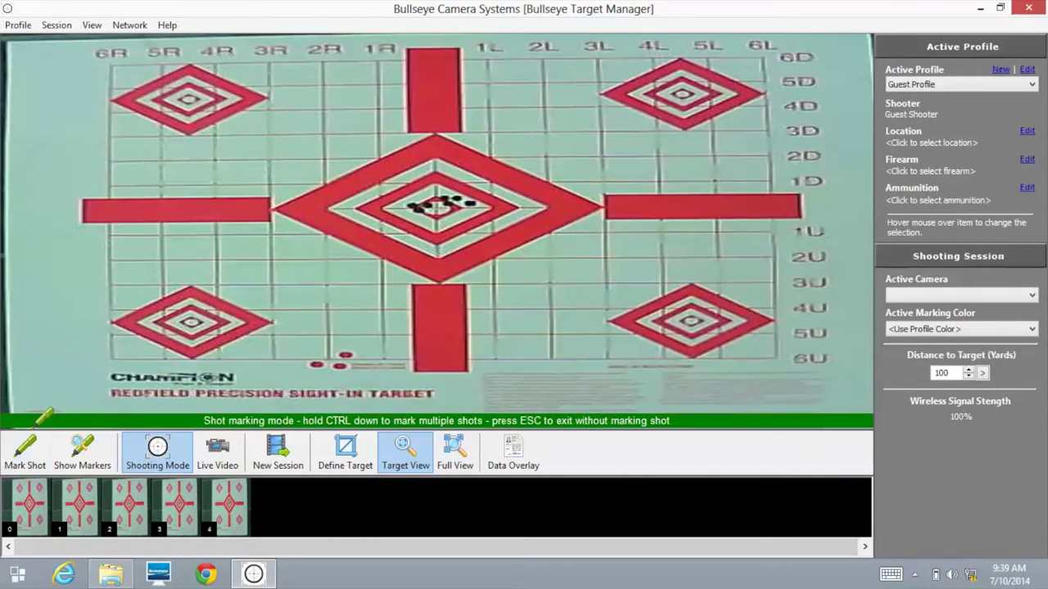
click(472, 202)
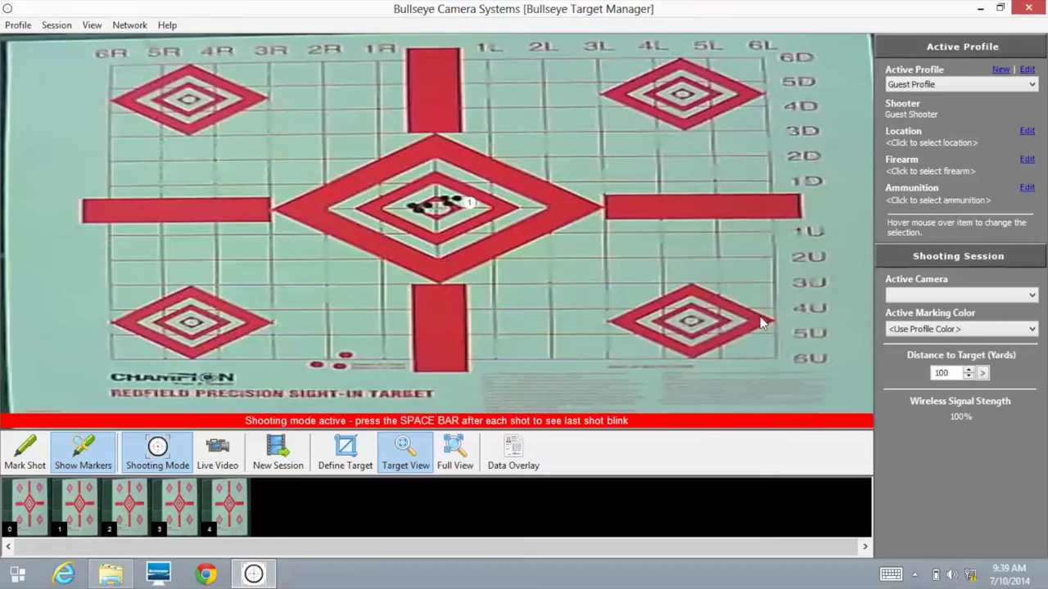
Step: Set the active marking color to Blue and mark the three bullet holes just left of the bullseye
click(930, 330)
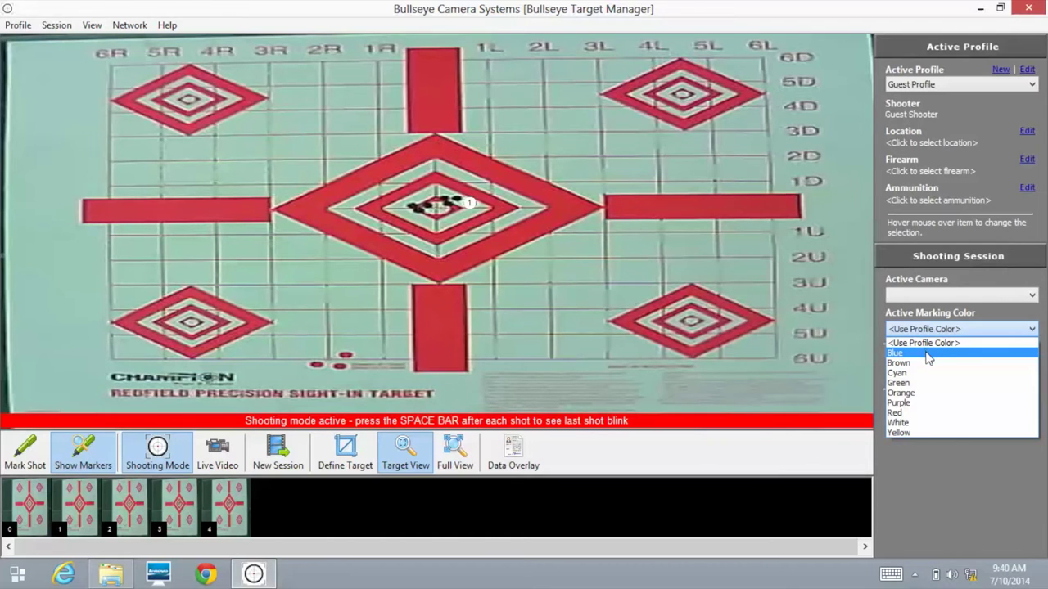
click(927, 353)
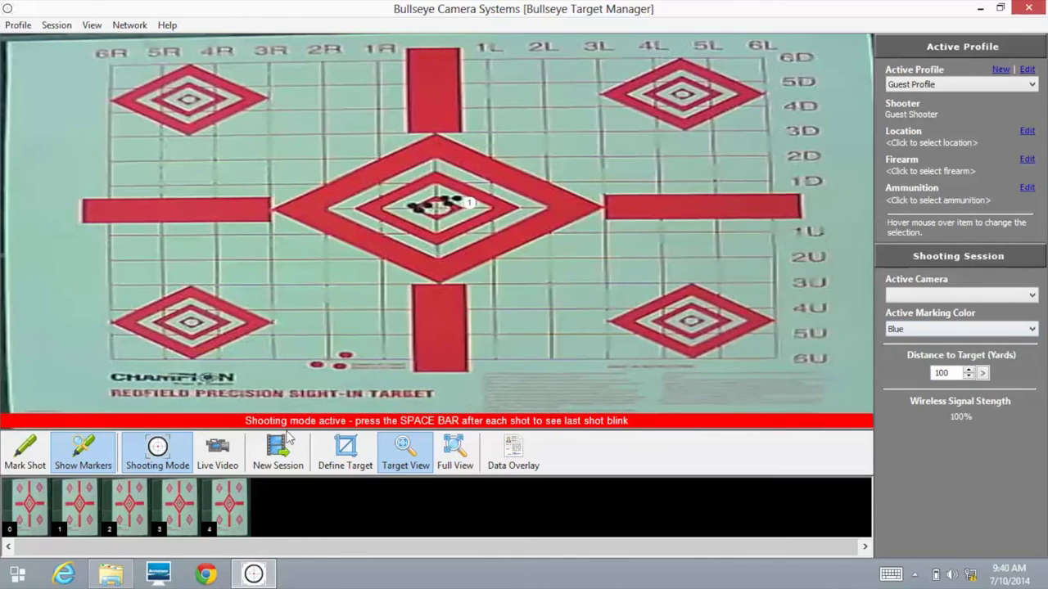
click(25, 455)
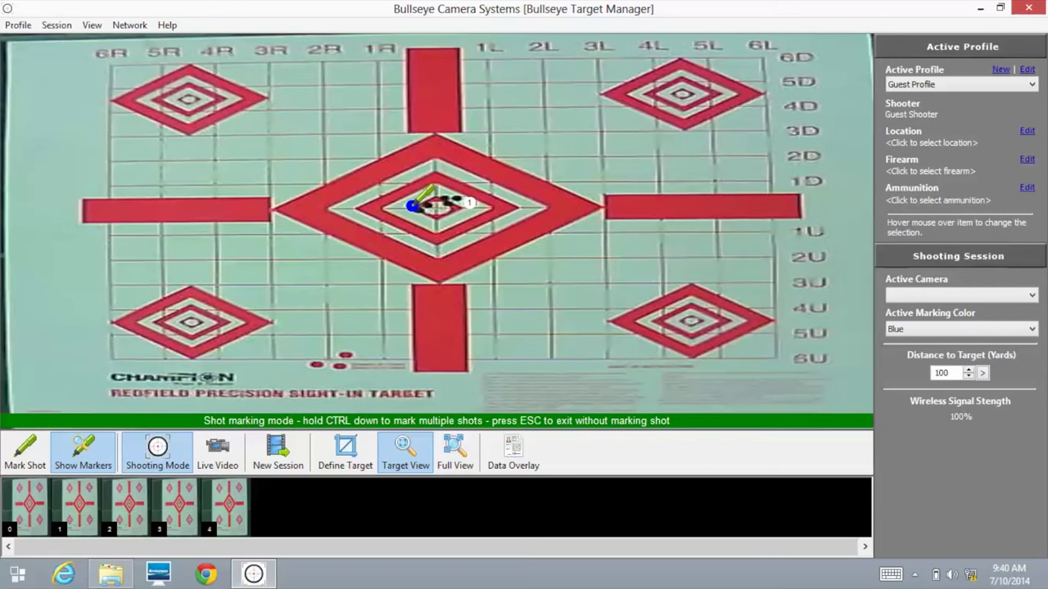
ctrl+click(411, 205)
ctrl+click(419, 210)
ctrl+click(424, 208)
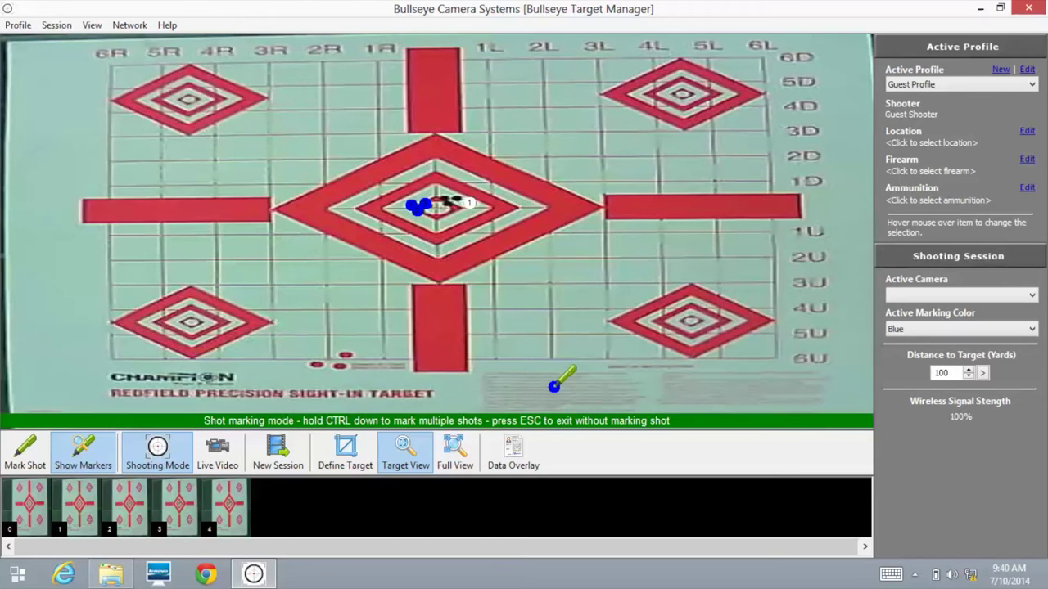
key(Escape)
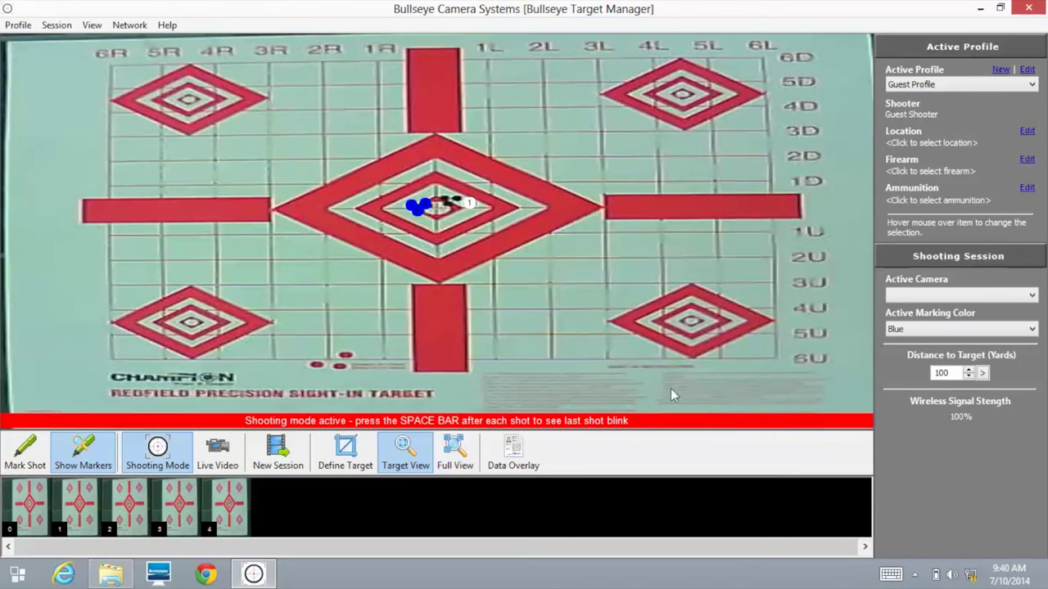
Step: Set the active marking color to Orange and mark the three remaining bullet holes just right of the bullseye's center
click(914, 329)
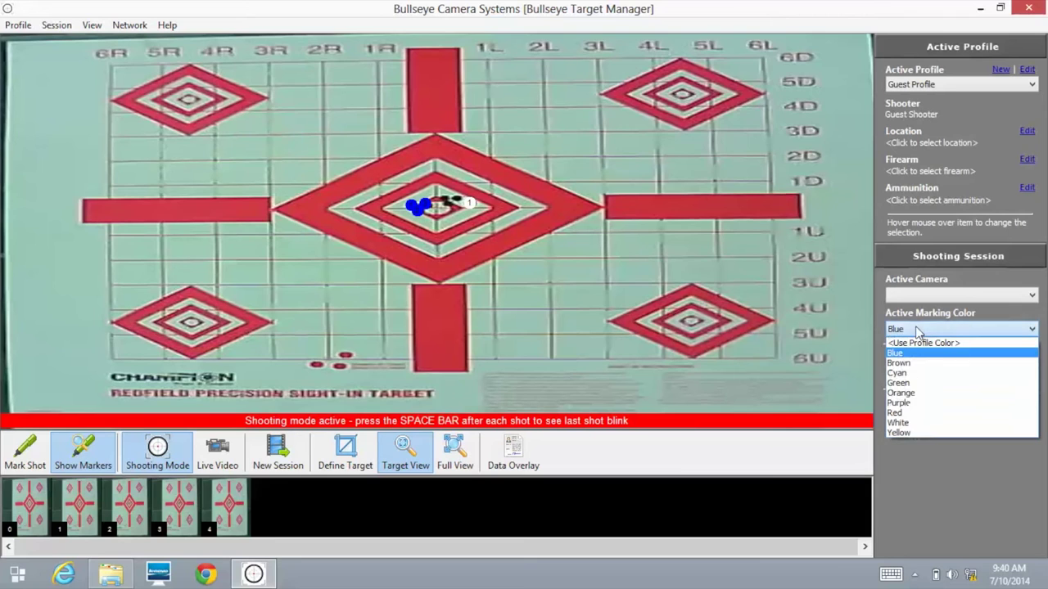
click(931, 394)
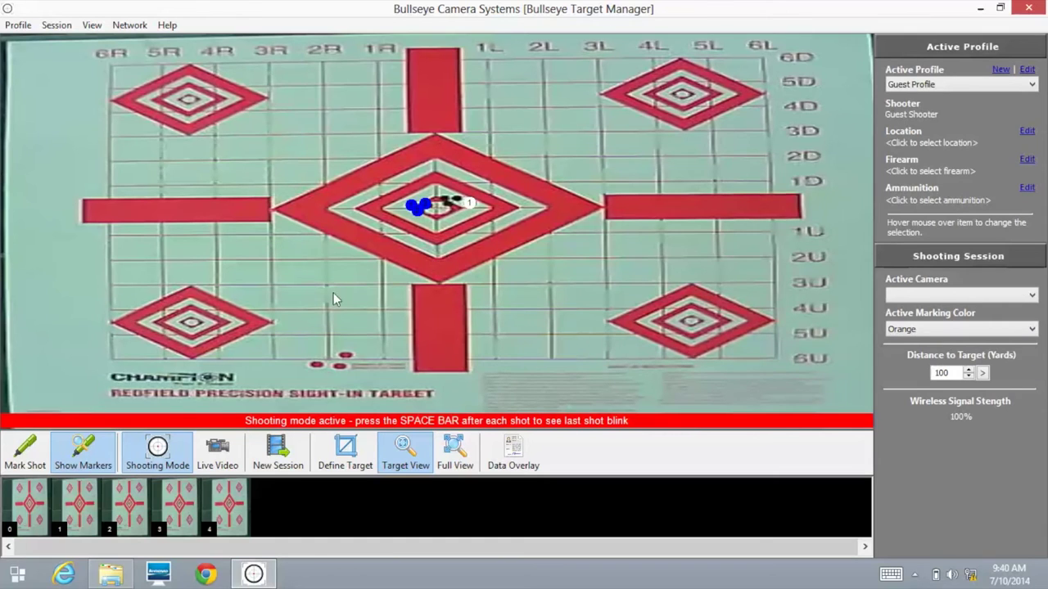
click(24, 449)
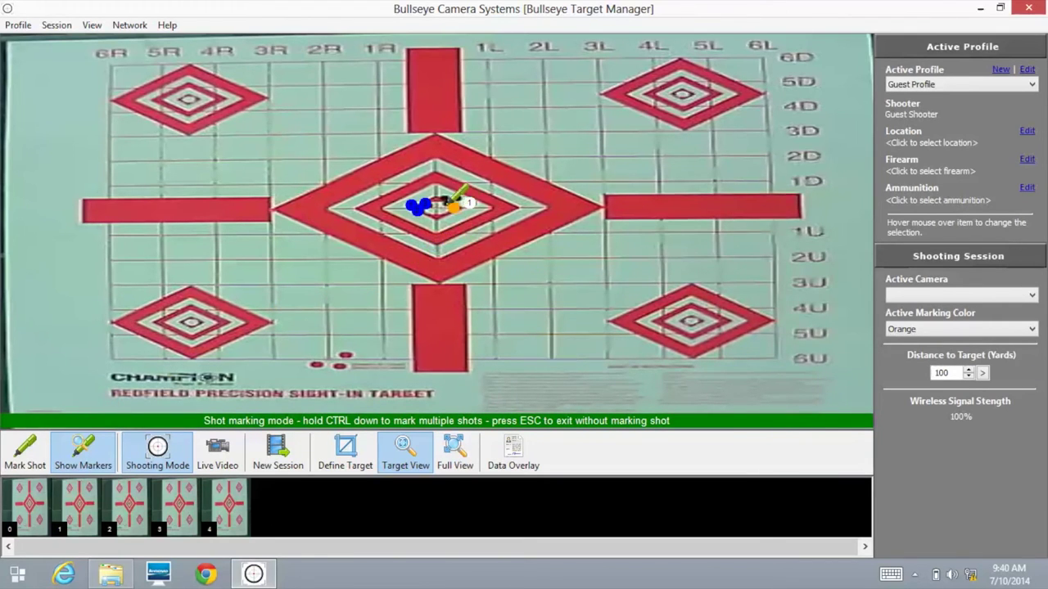
ctrl+click(440, 197)
ctrl+click(447, 204)
ctrl+click(454, 198)
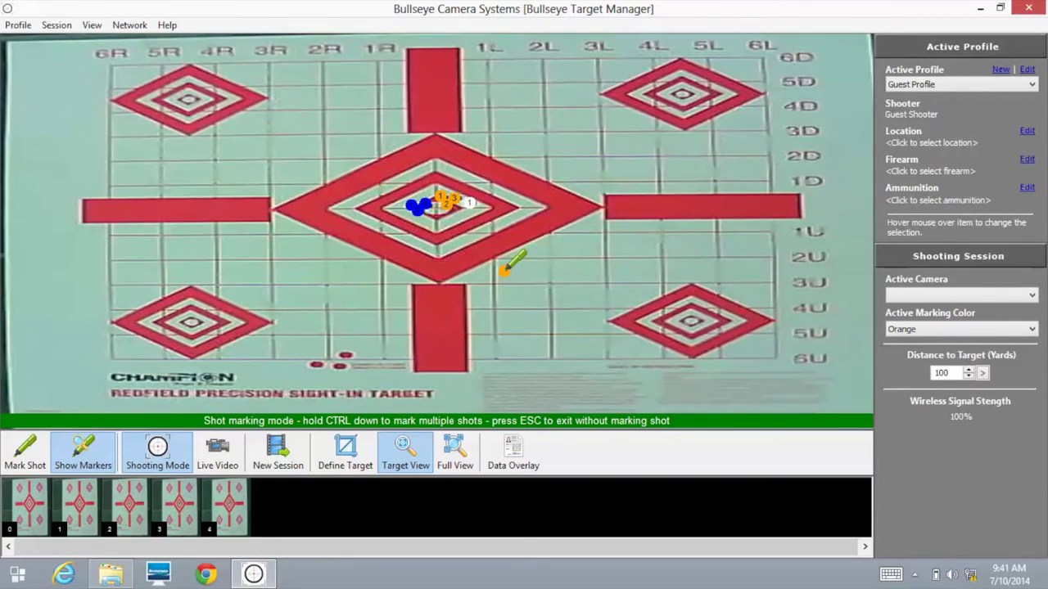
key(Escape)
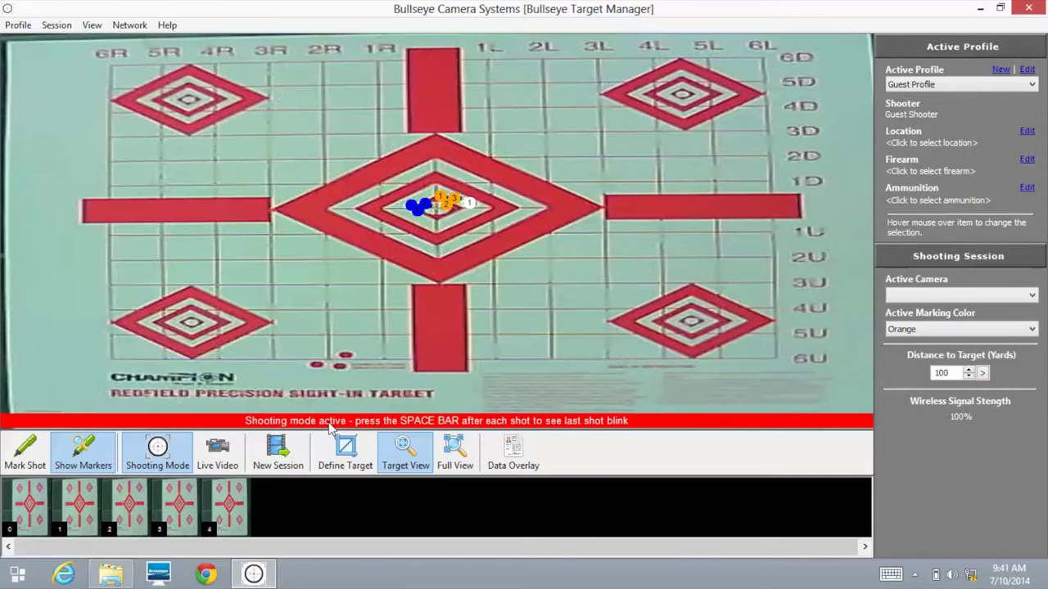
Step: Hide the shot markers, show them again to compare, and leave them hidden
click(95, 452)
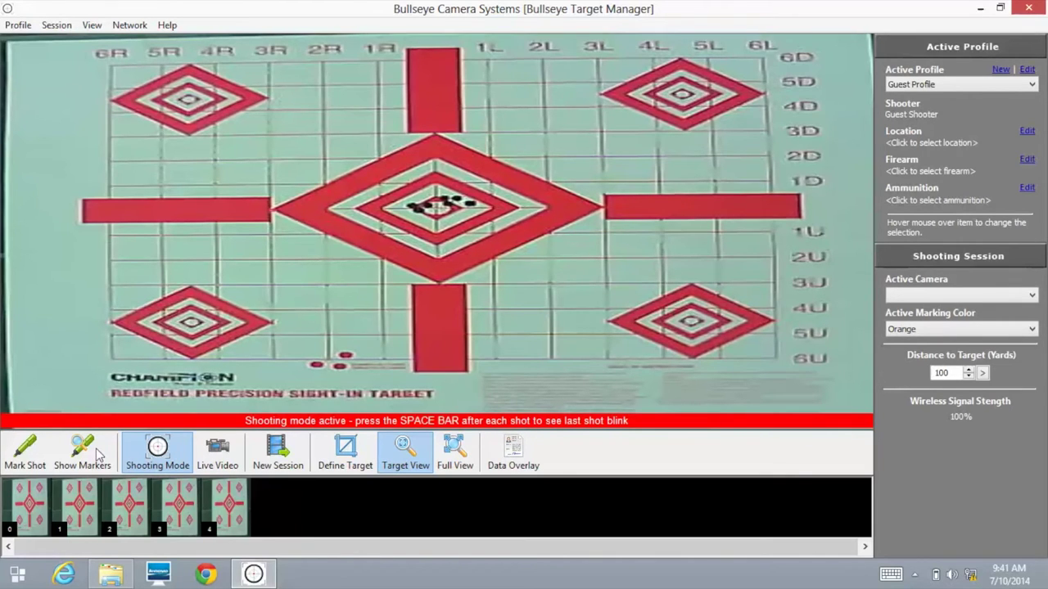
click(99, 452)
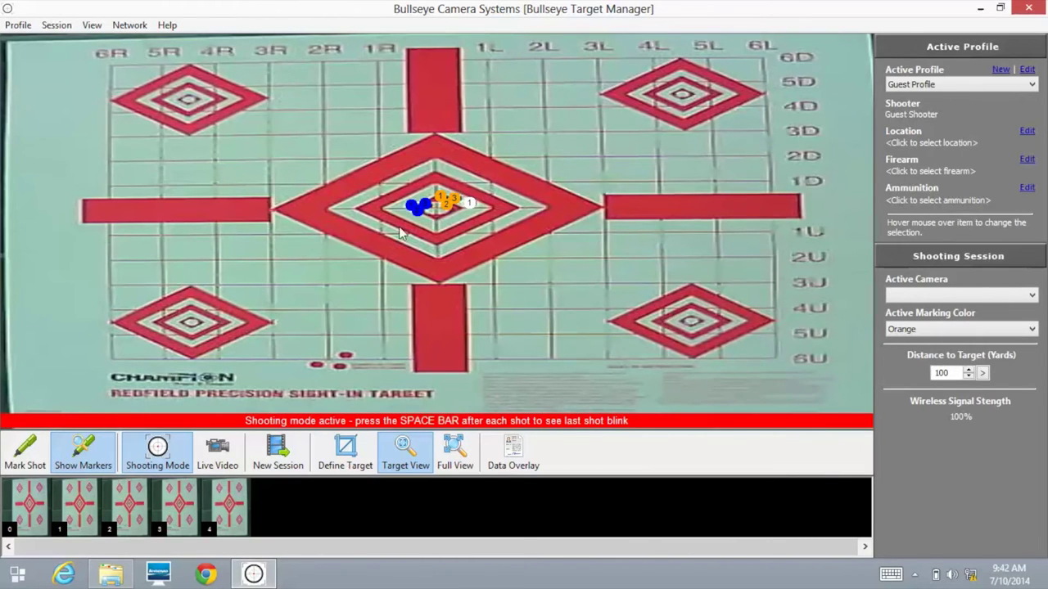
click(86, 452)
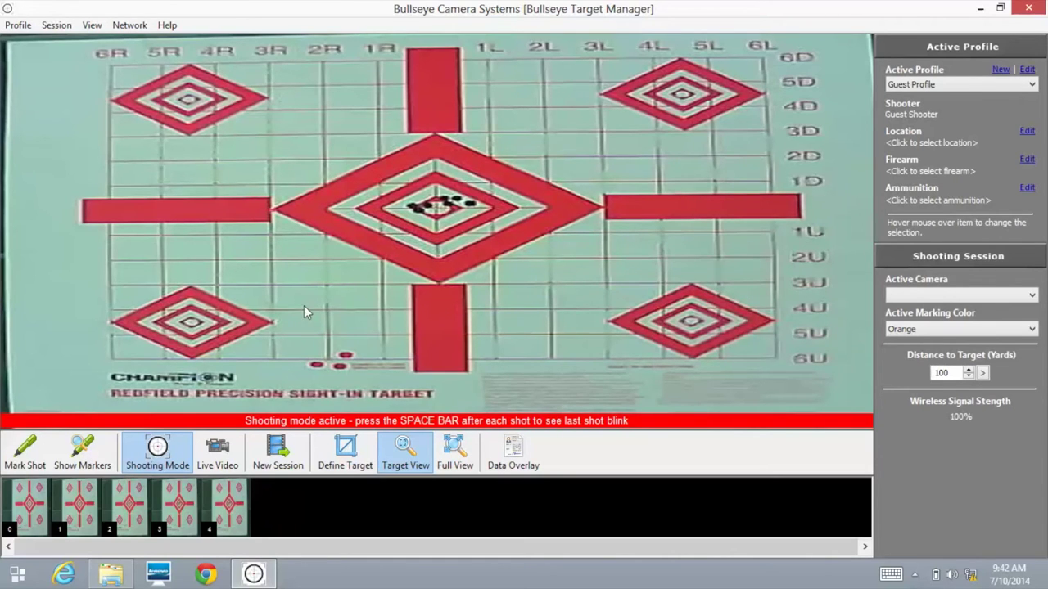
Step: Review captured shots 1 through 4 in turn from the thumbnail strip
click(81, 506)
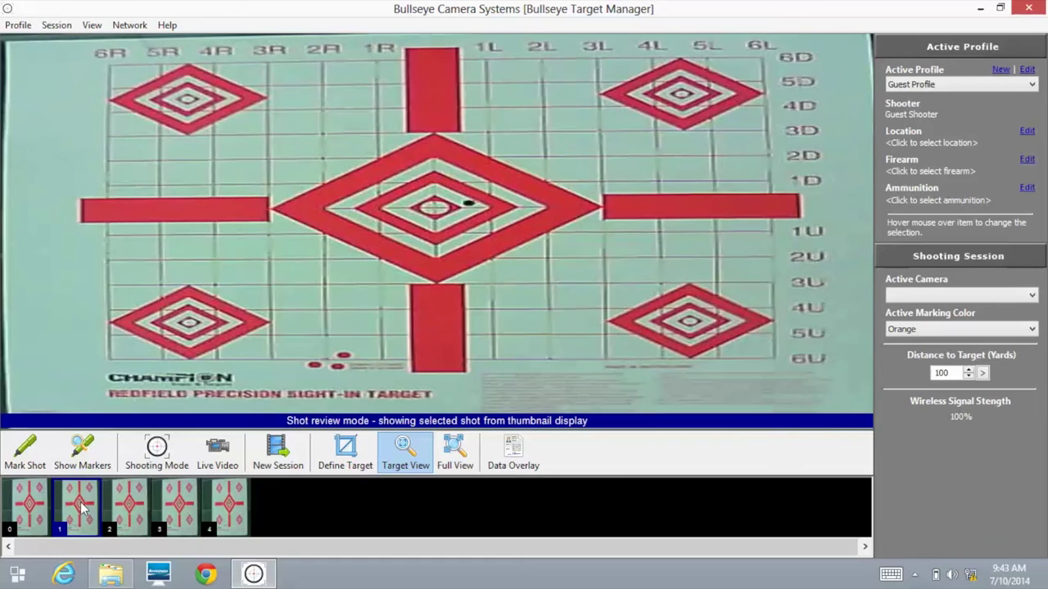
click(124, 494)
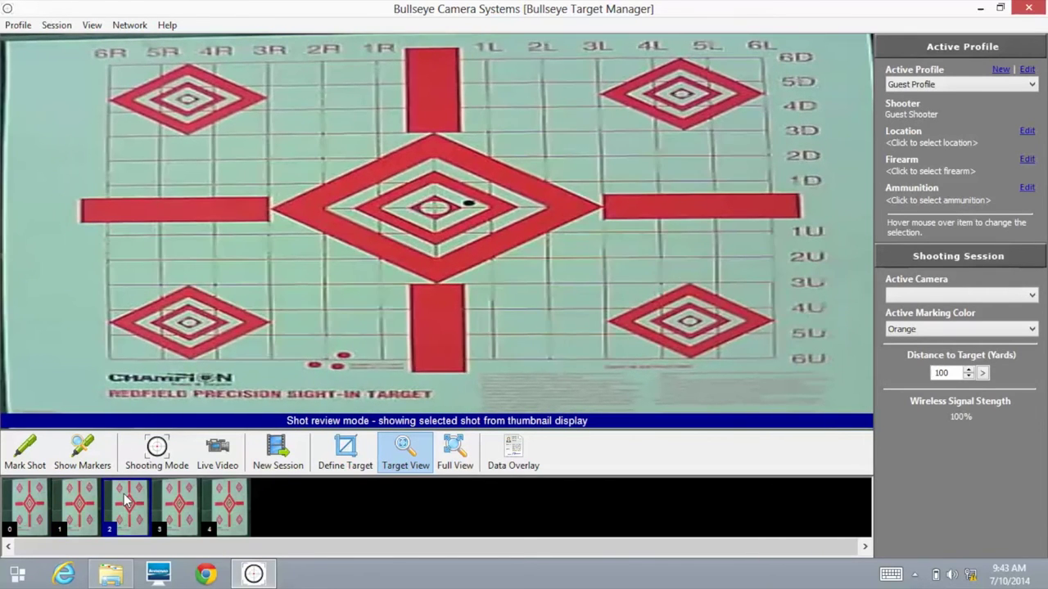
click(174, 500)
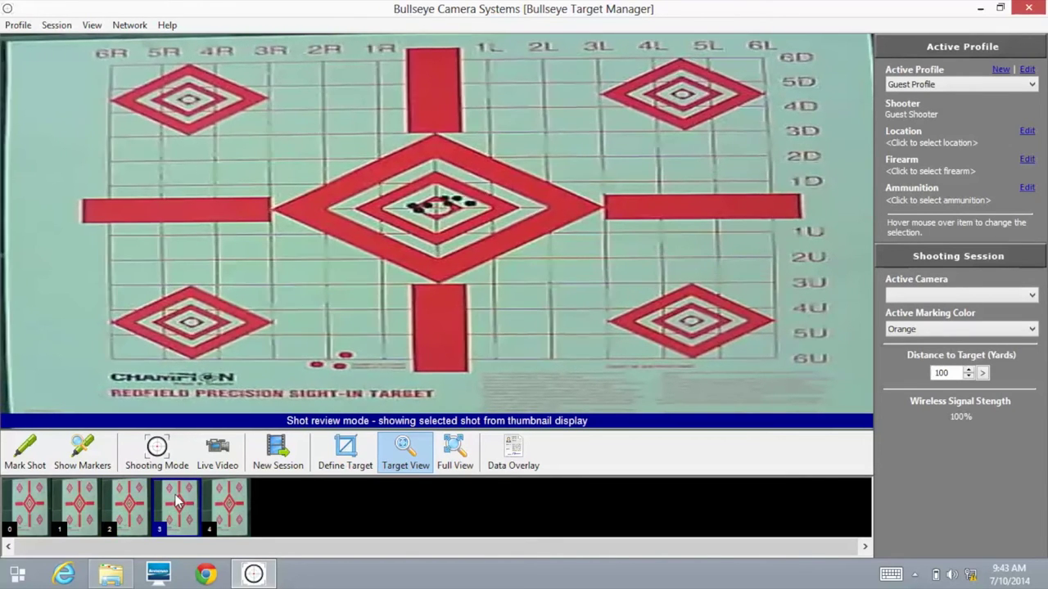
click(226, 500)
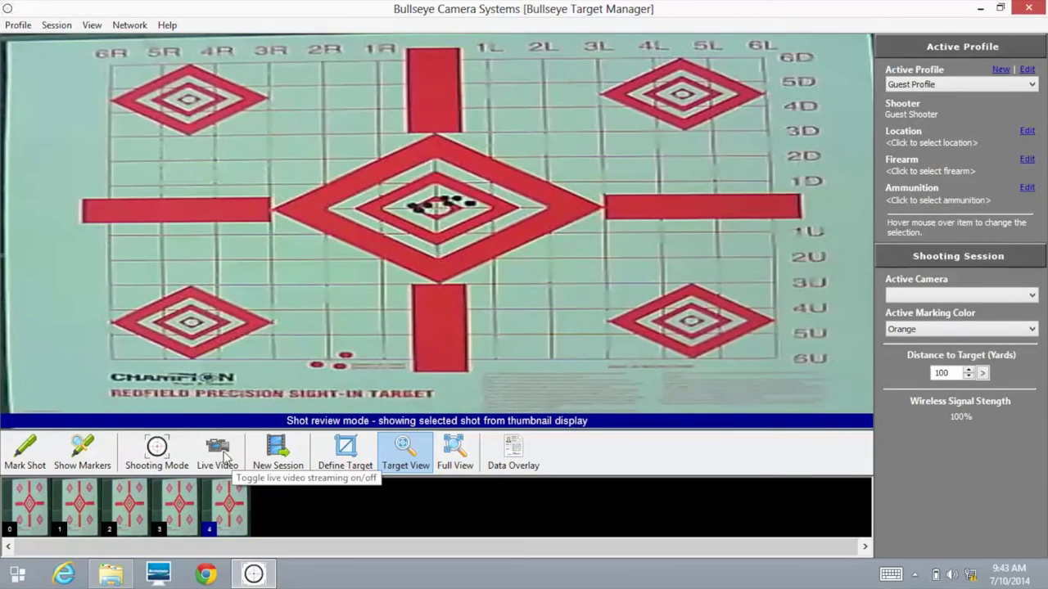
Step: Turn on live video streaming of the target, and start a new session with the description and notes left blank
click(218, 455)
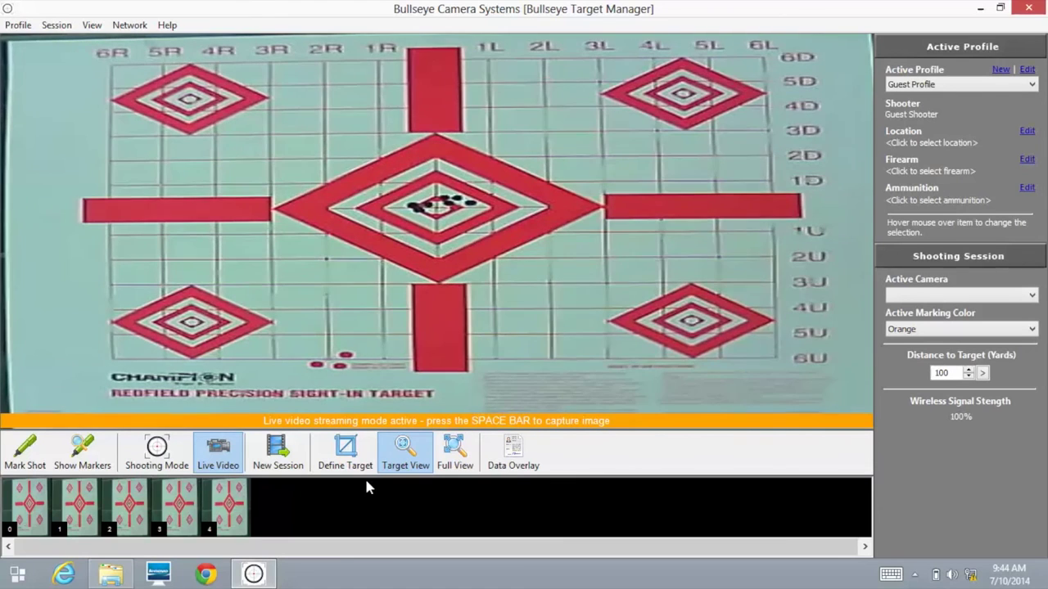
click(292, 456)
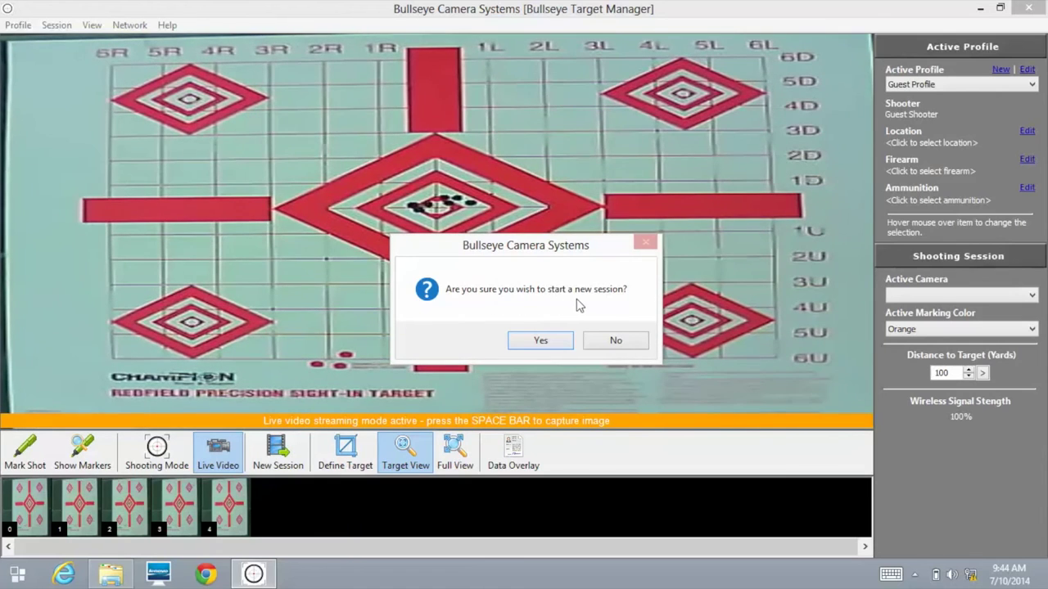
click(540, 341)
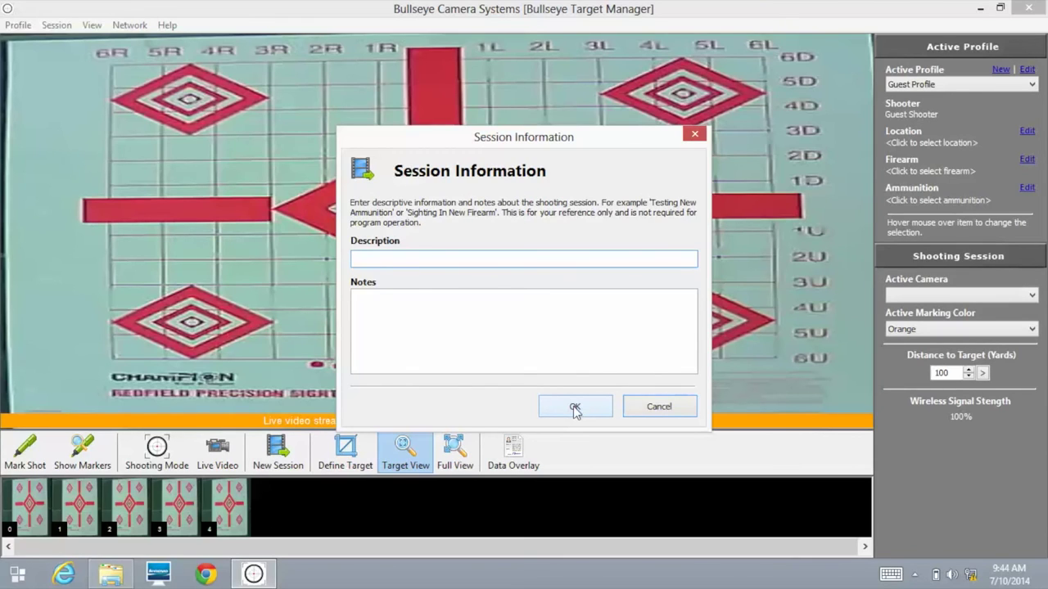
click(575, 407)
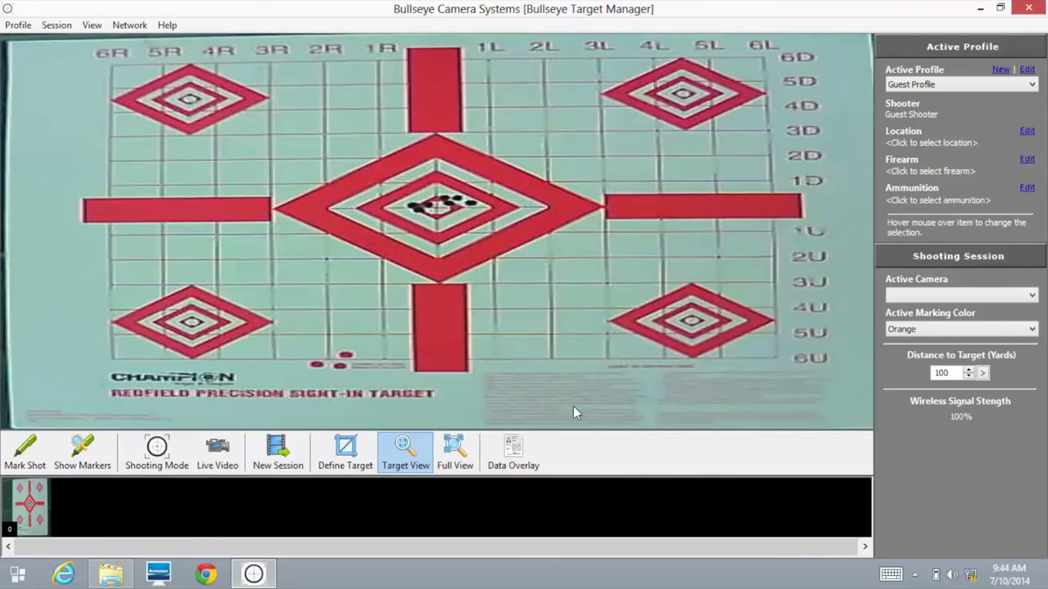